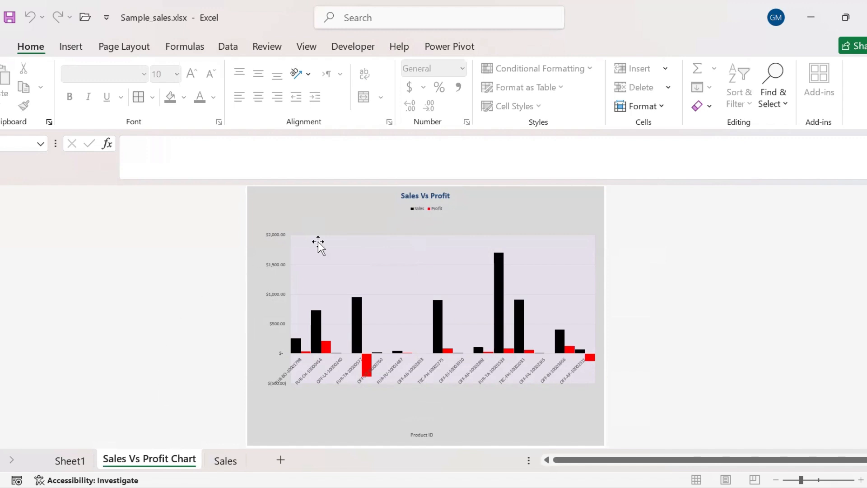
Select the Sales Vs Profit chart and switch between Chart Design and Format, ending on Chart Design
{"action": "left_click", "coordinate": [523, 218]}
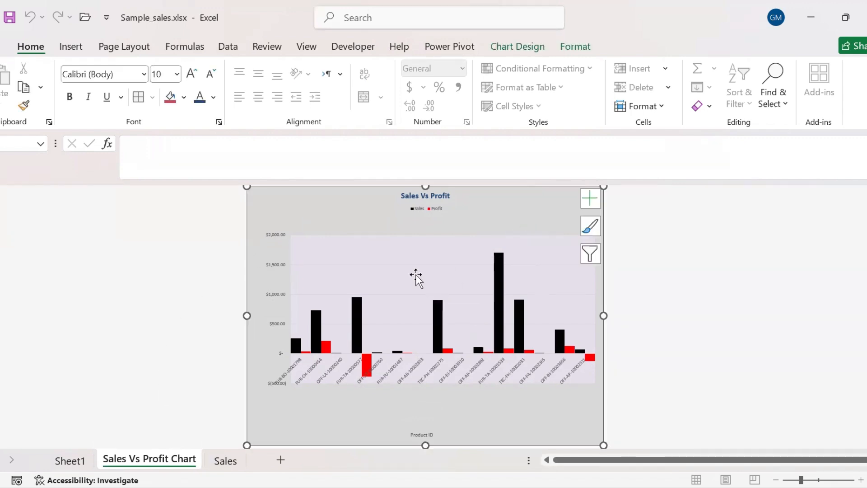
{"action": "left_click", "coordinate": [519, 49]}
{"action": "left_click", "coordinate": [576, 45]}
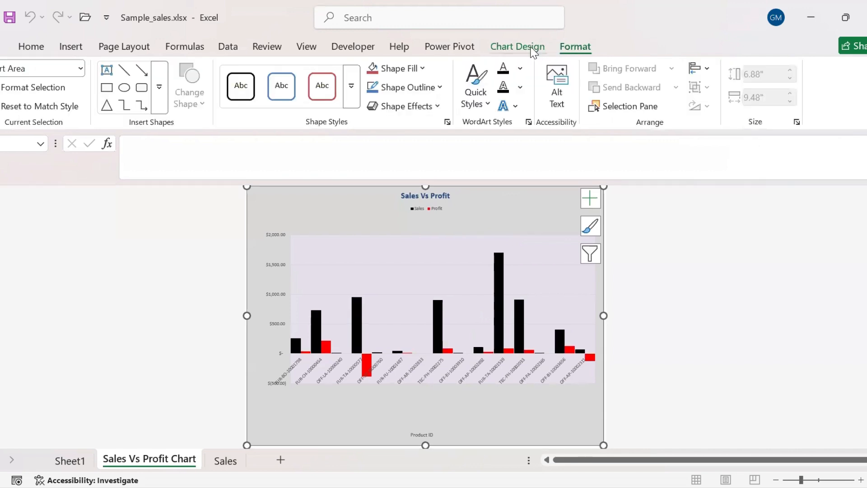
{"action": "left_click", "coordinate": [548, 47]}
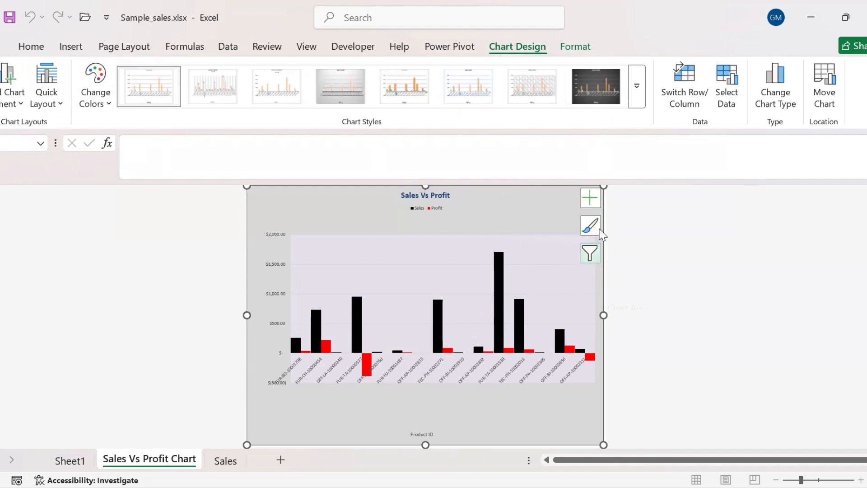
Open the chart's Chart Elements list and switch off the column data labels
{"action": "left_click", "coordinate": [594, 193]}
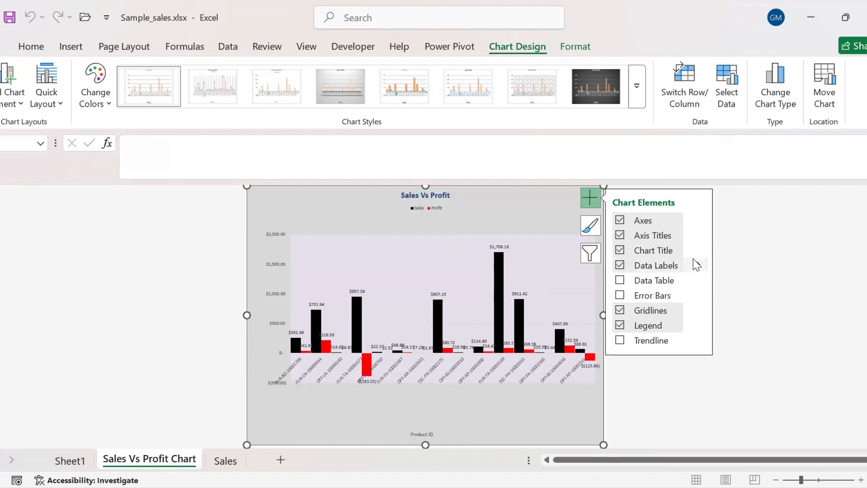
{"action": "left_click", "coordinate": [699, 220]}
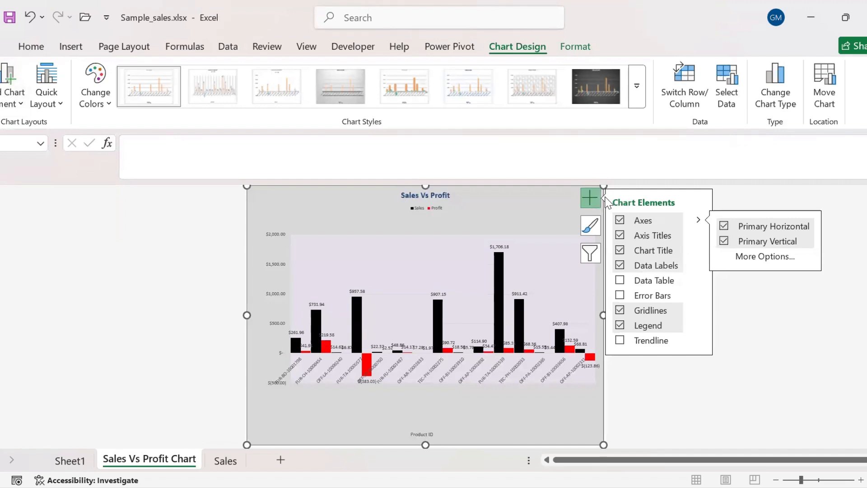
{"action": "left_click", "coordinate": [621, 266]}
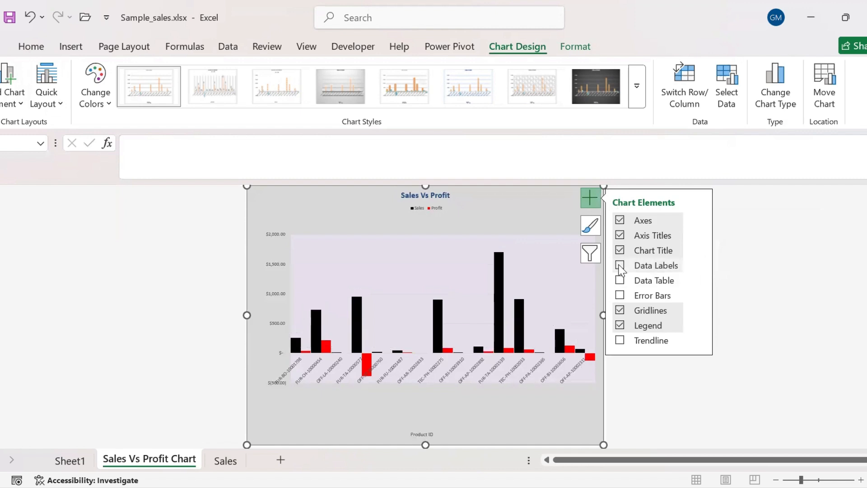
{"action": "left_click", "coordinate": [591, 225]}
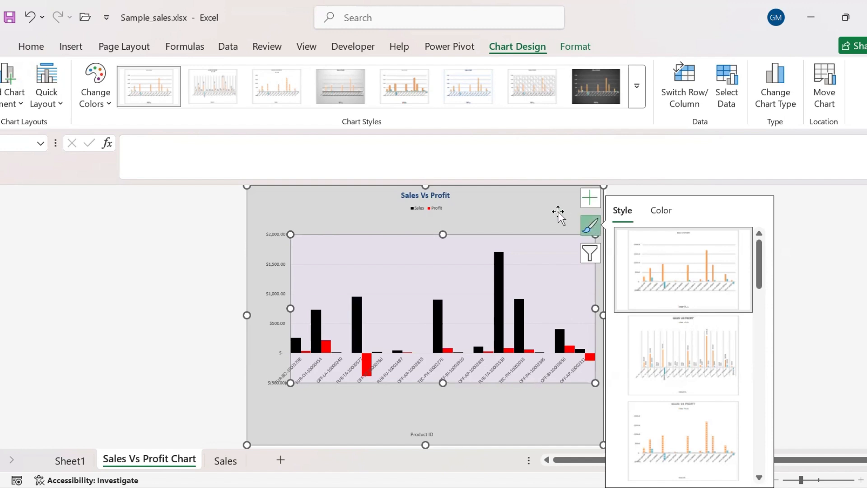
Preview other colour schemes and chart styles, keeping the original black-and-red column look
{"action": "left_click", "coordinate": [660, 212]}
{"action": "left_click", "coordinate": [662, 300]}
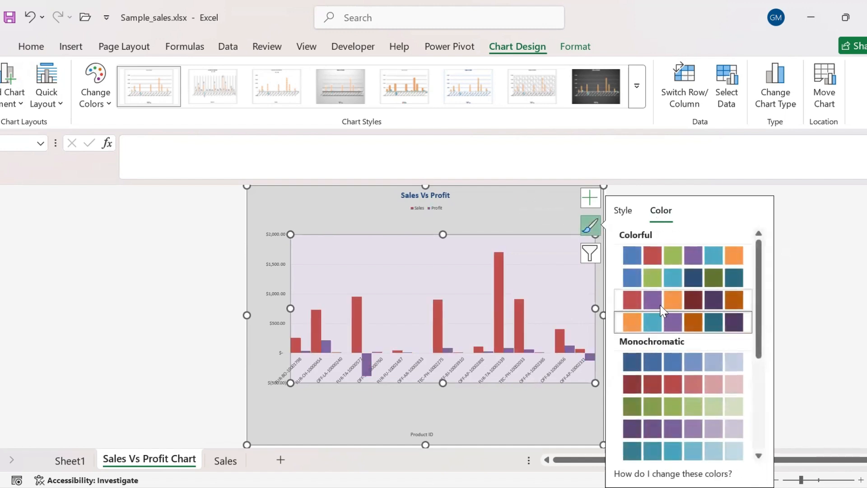
{"action": "left_click", "coordinate": [623, 211]}
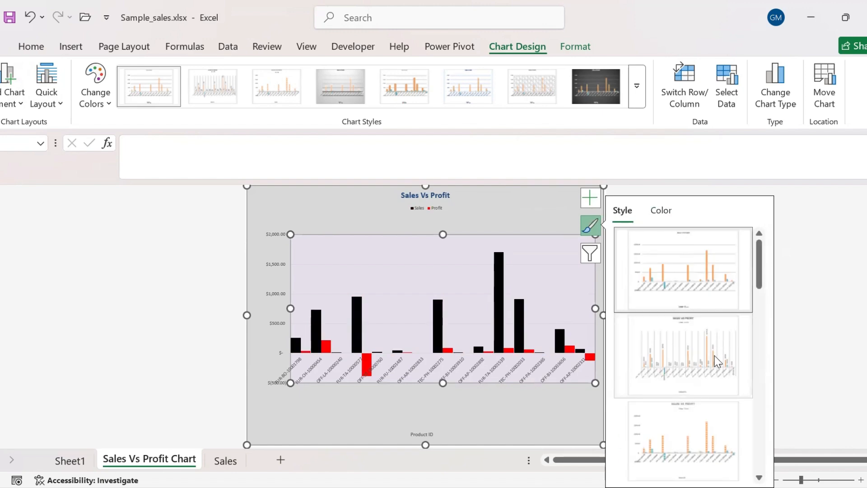
{"action": "left_click_drag", "start_coordinate": [760, 275], "coordinate": [778, 394]}
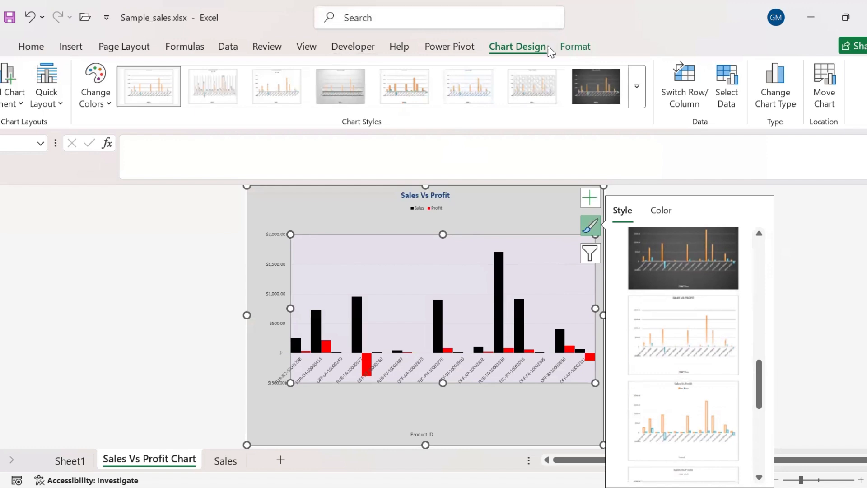
{"action": "left_click", "coordinate": [575, 46]}
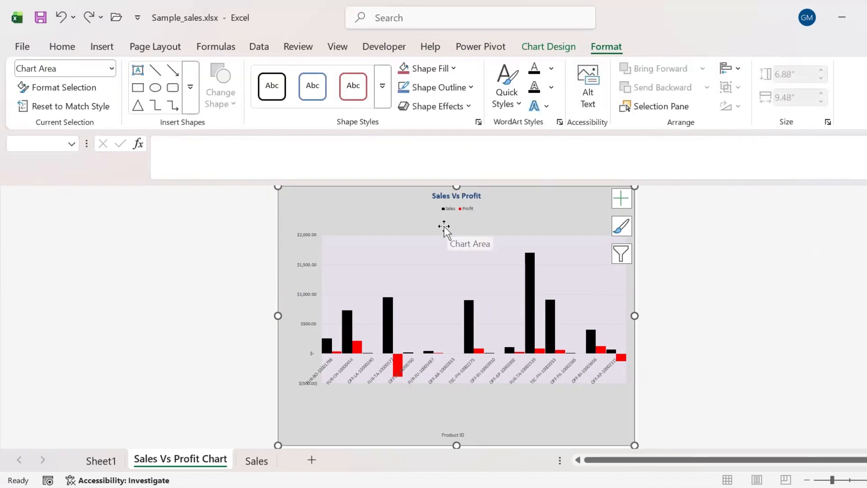
Give the Chart Title a Solid fill at 0% transparency with a chosen colour
{"action": "left_click", "coordinate": [111, 69]}
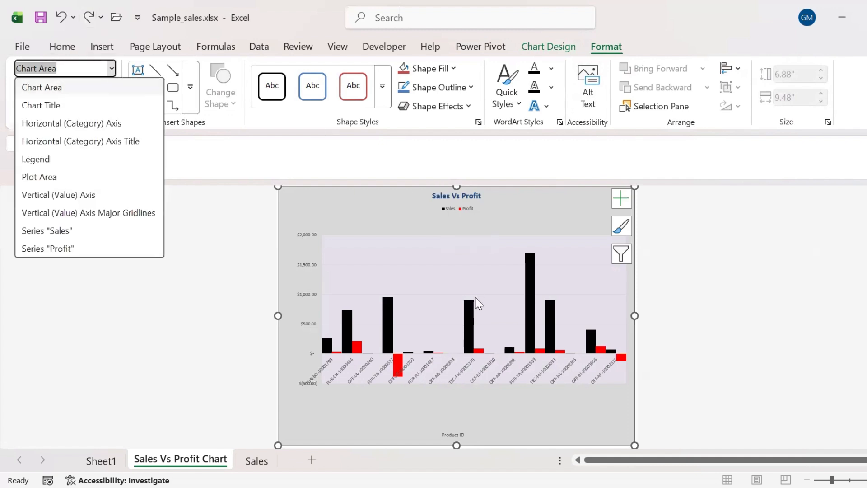
{"action": "left_click", "coordinate": [51, 107]}
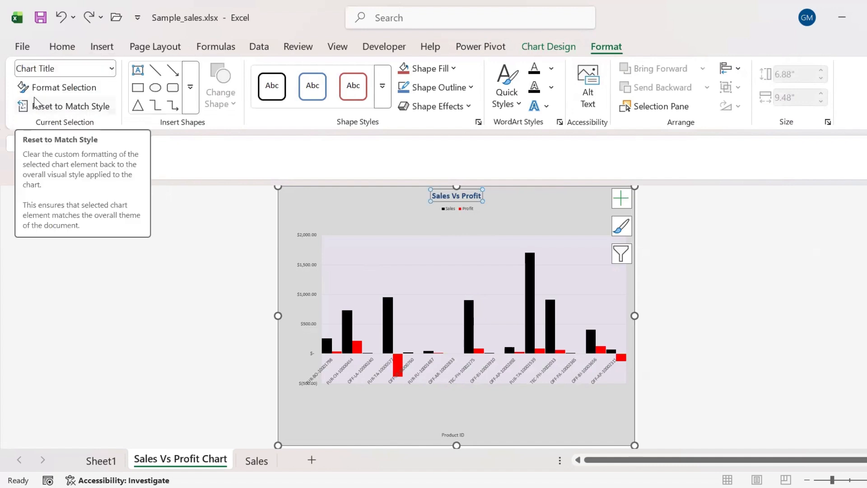
{"action": "left_click", "coordinate": [53, 89]}
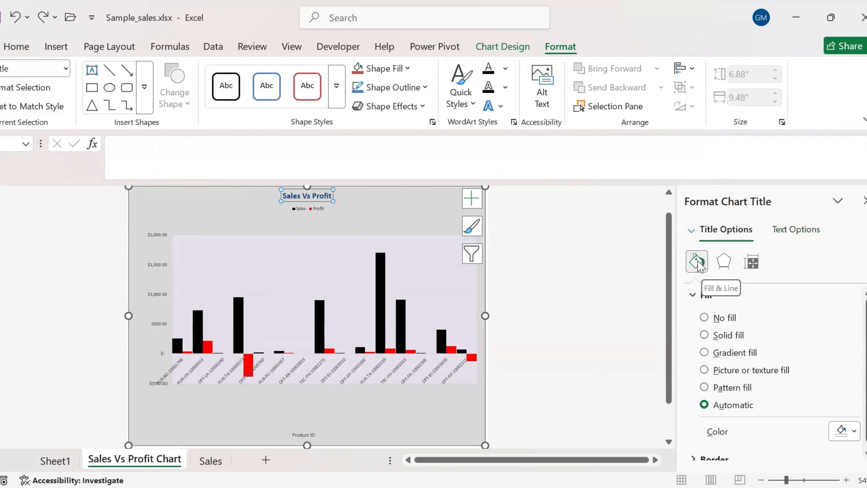
{"action": "left_click", "coordinate": [721, 335]}
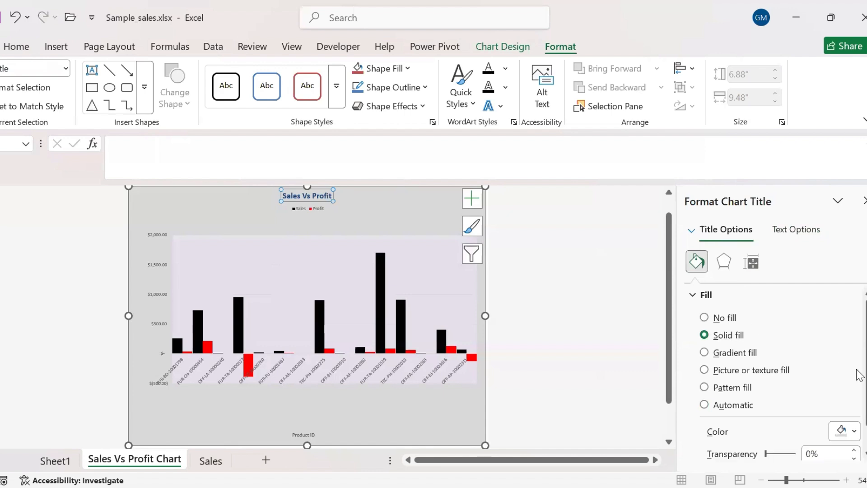
{"action": "left_click", "coordinate": [855, 432]}
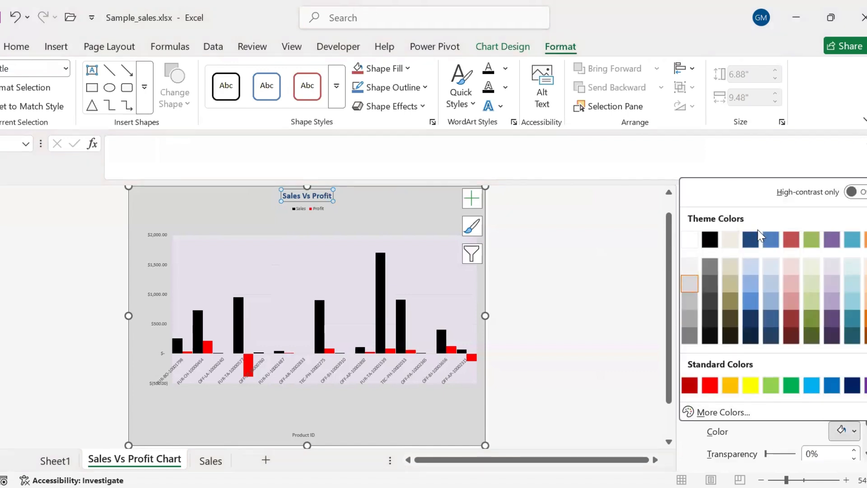
{"action": "left_click", "coordinate": [809, 269]}
{"action": "left_click", "coordinate": [65, 68]}
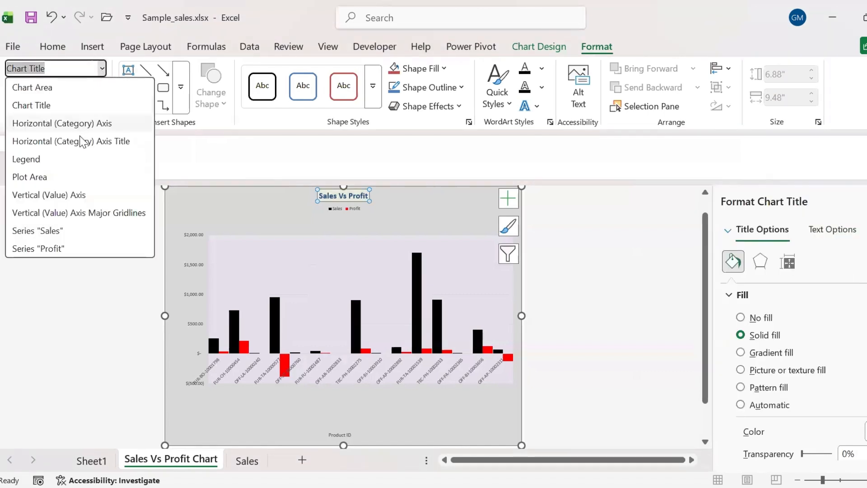
Select Series "Profit" and then the Chart Area from the Chart Elements dropdown
{"action": "left_click", "coordinate": [70, 245]}
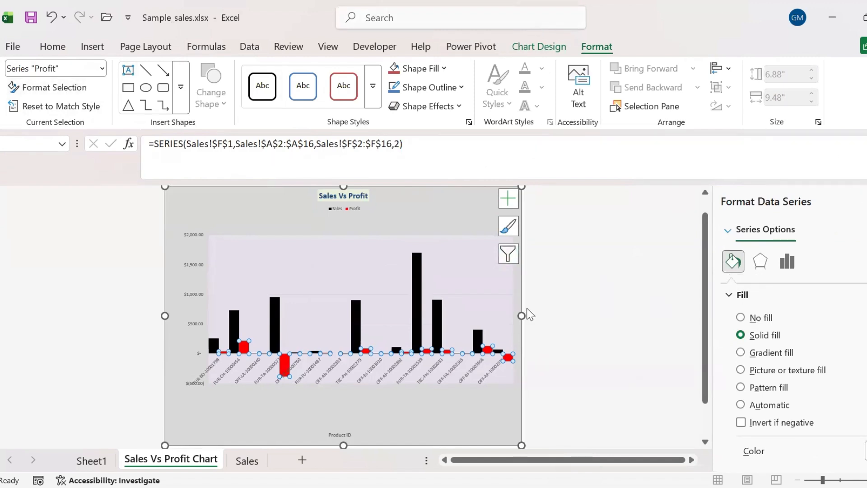
{"action": "left_click", "coordinate": [414, 193]}
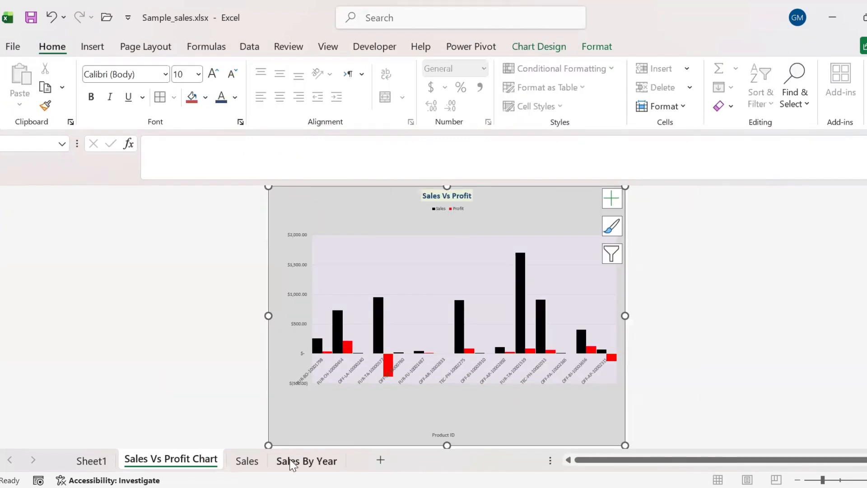
On the Sales By Year sheet, insert a recommended Pie chart of Year and Sum of Sales (A2:B6)
{"action": "left_click", "coordinate": [306, 460]}
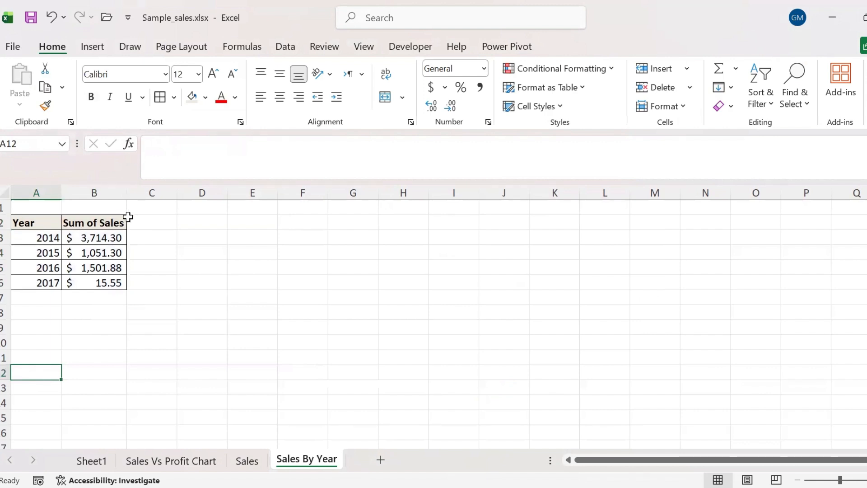
{"action": "left_click_drag", "start_coordinate": [35, 226], "coordinate": [86, 283]}
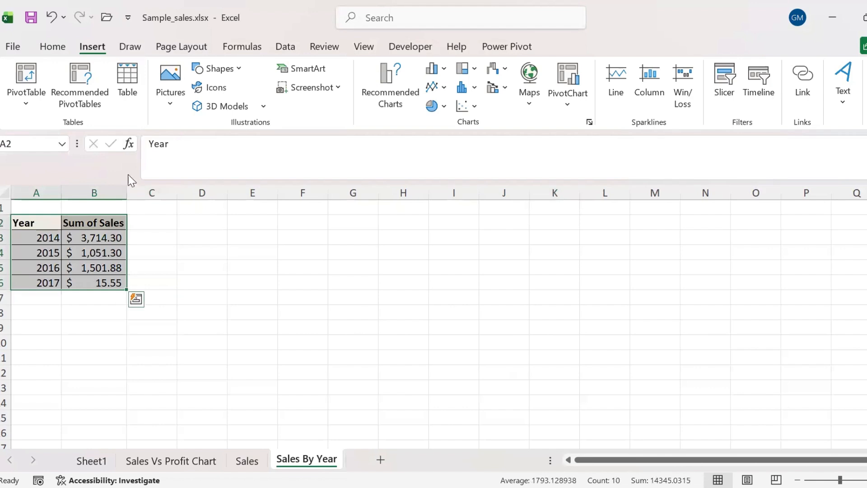
{"action": "left_click", "coordinate": [377, 78]}
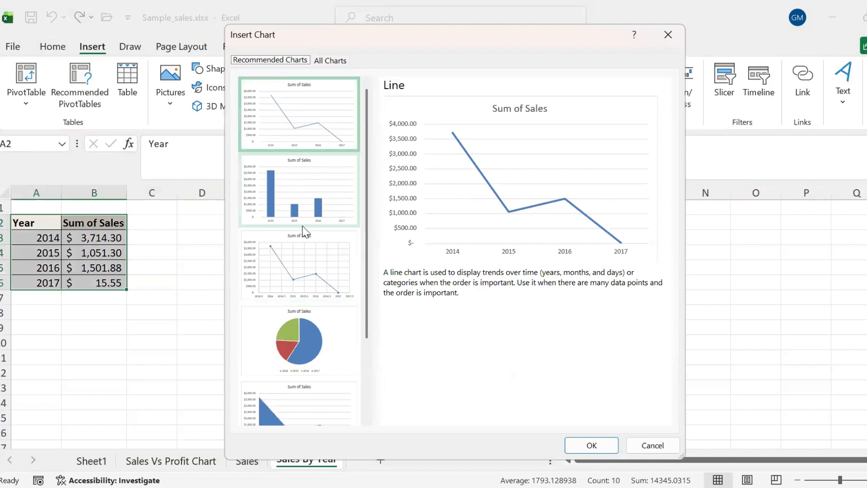
{"action": "left_click", "coordinate": [299, 332]}
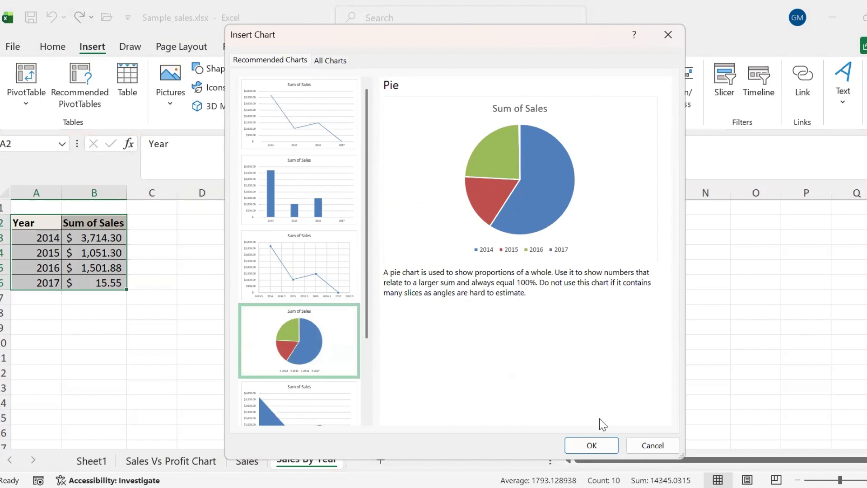
{"action": "left_click", "coordinate": [598, 447]}
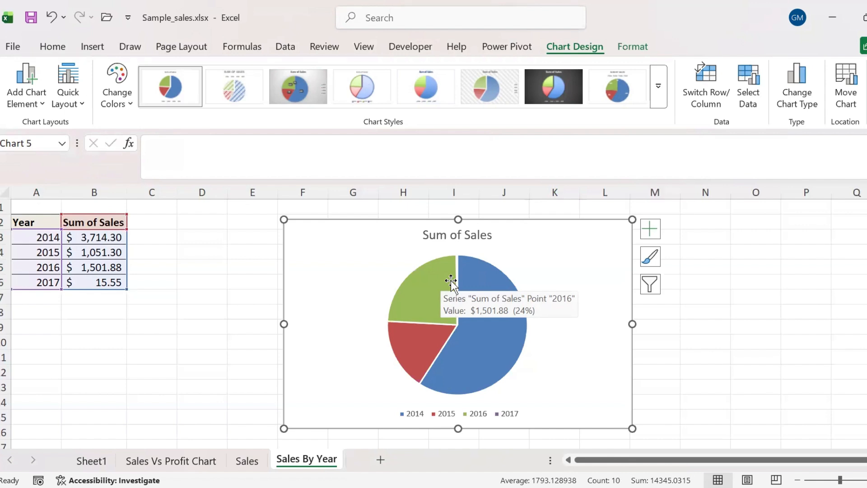
{"action": "left_click", "coordinate": [659, 87]}
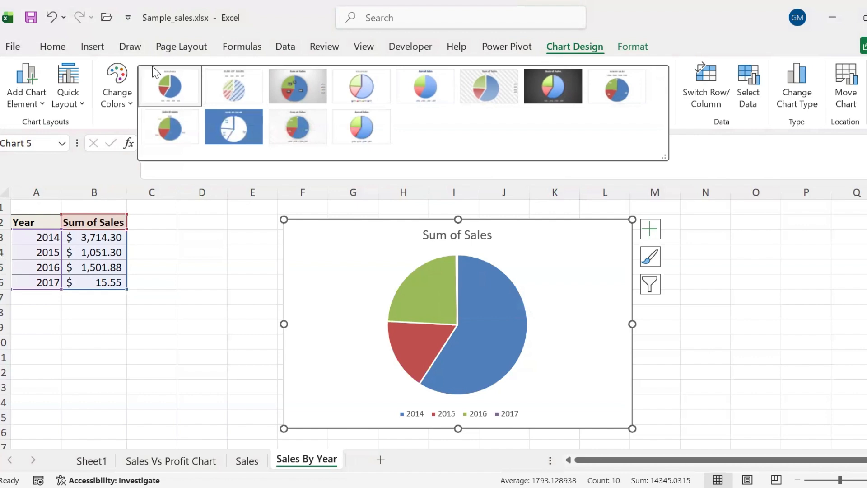
Browse the pie chart's Data Labels options without adding any, then view its Chart Elements
{"action": "left_click", "coordinate": [491, 295]}
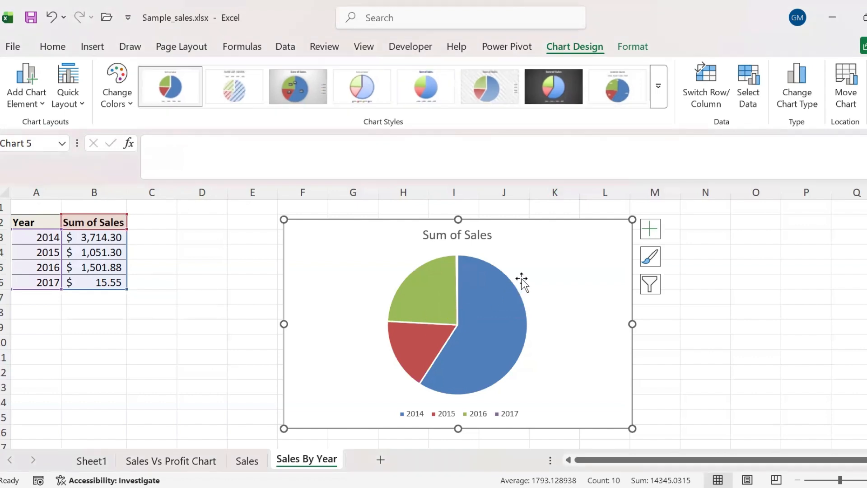
{"action": "left_click", "coordinate": [28, 103]}
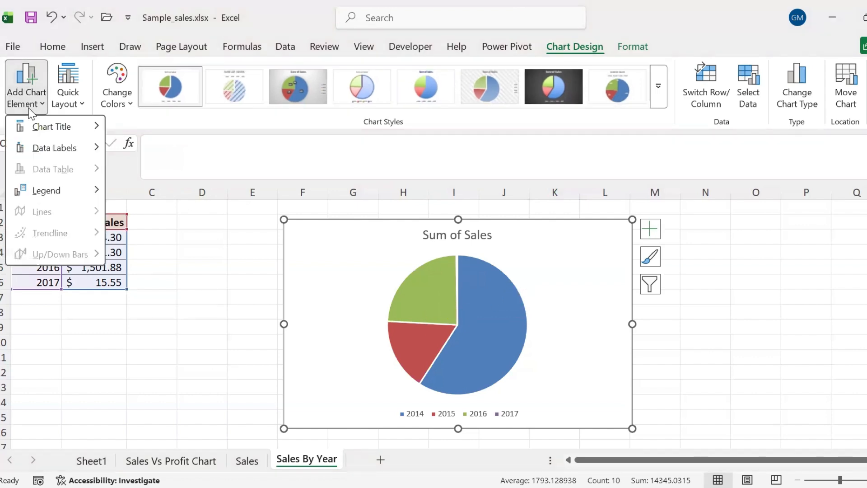
{"action": "left_click", "coordinate": [28, 110]}
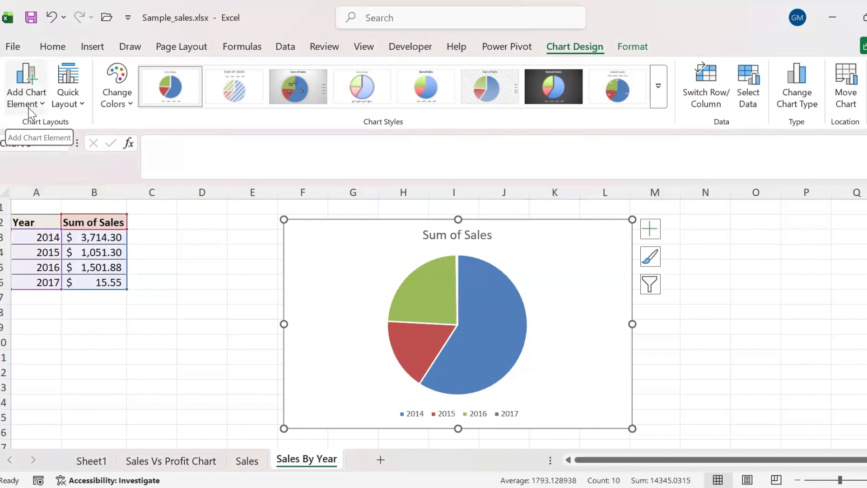
{"action": "left_click", "coordinate": [30, 107]}
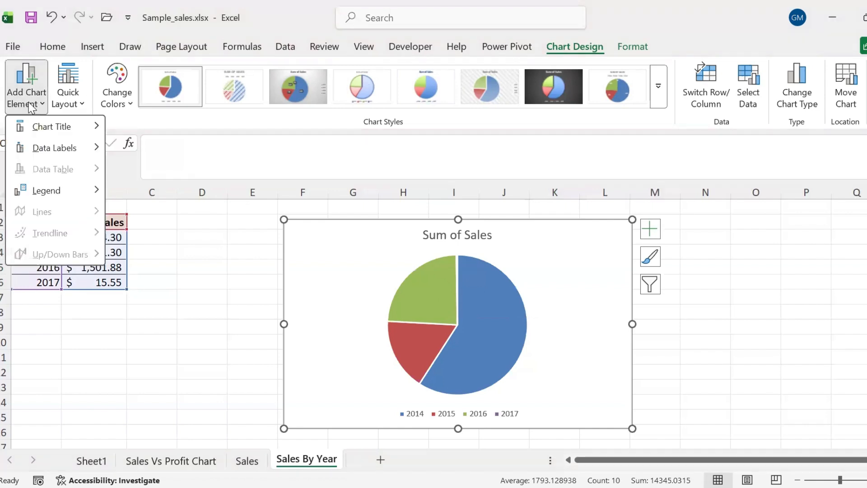
{"action": "mouse_move", "coordinate": [66, 155]}
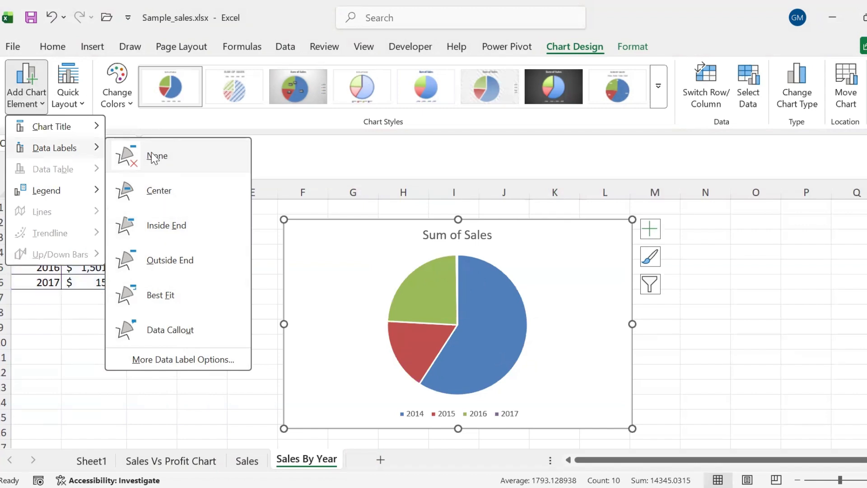
{"action": "left_click", "coordinate": [619, 313]}
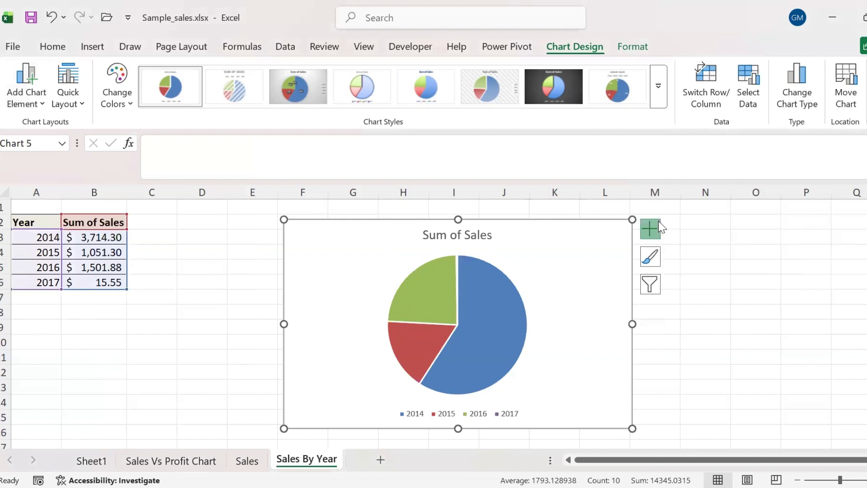
{"action": "left_click", "coordinate": [650, 229]}
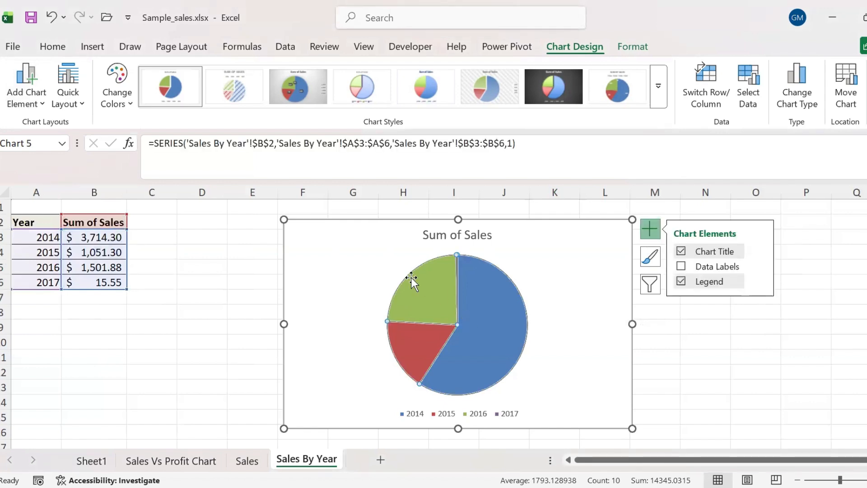
{"action": "left_click", "coordinate": [545, 299]}
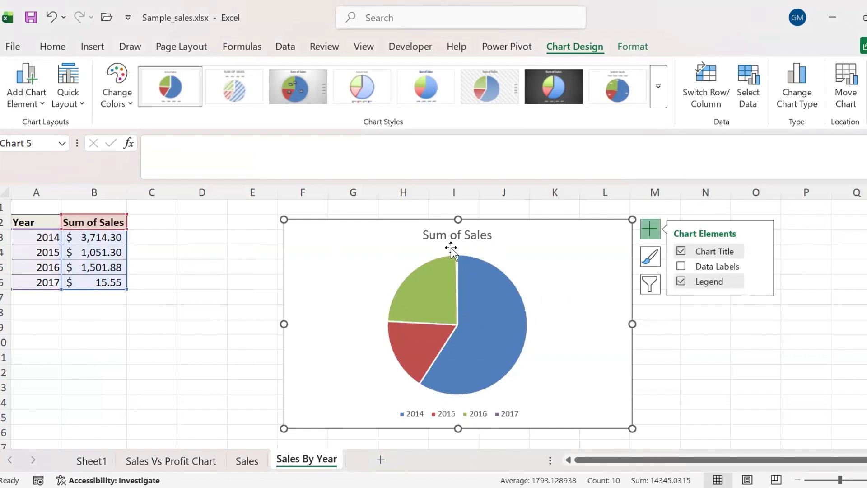
Fill the 2014 pie slice with solid dark brown instead of the automatic blue
{"action": "double_click", "coordinate": [494, 350]}
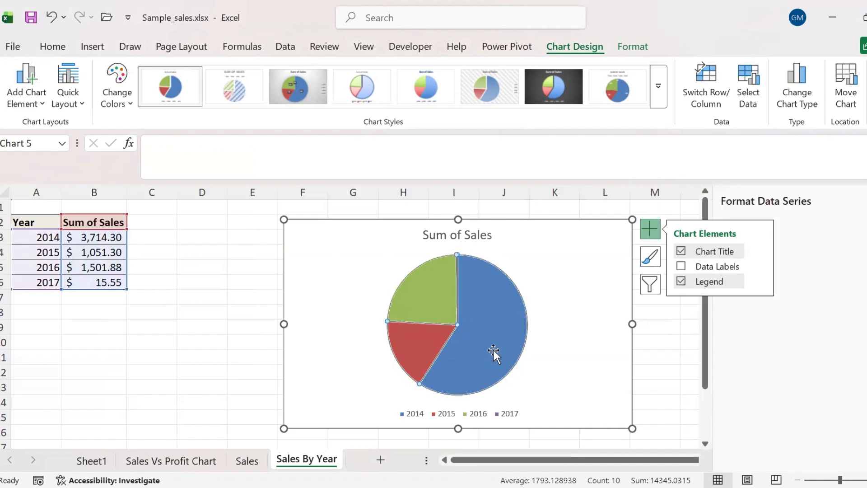
{"action": "left_click", "coordinate": [733, 261]}
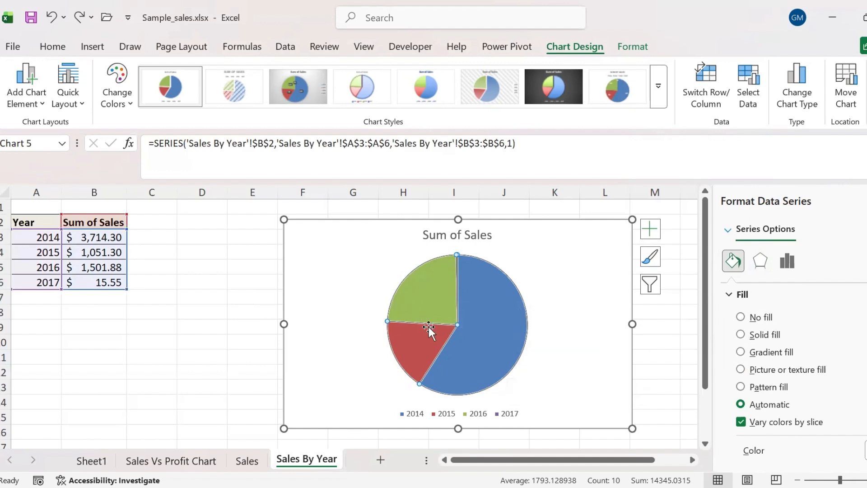
{"action": "left_click", "coordinate": [490, 328]}
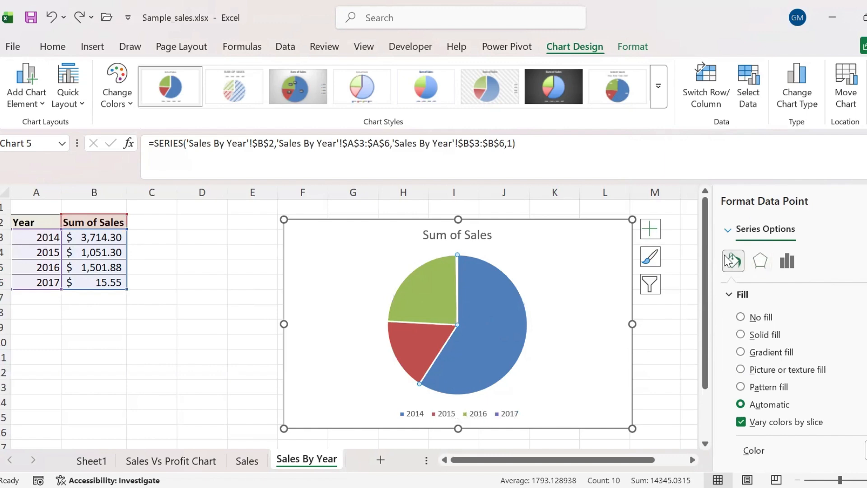
{"action": "left_click", "coordinate": [741, 335]}
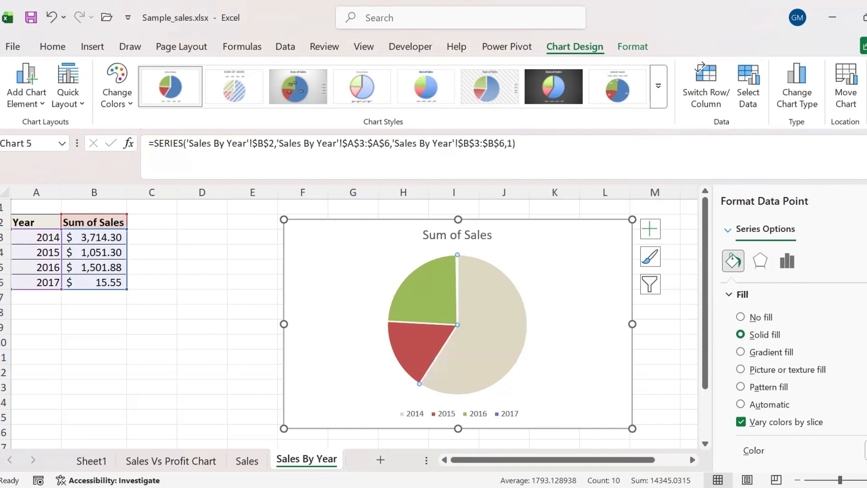
{"action": "scroll", "coordinate": [795, 373], "scroll_direction": "down", "scroll_amount": 2}
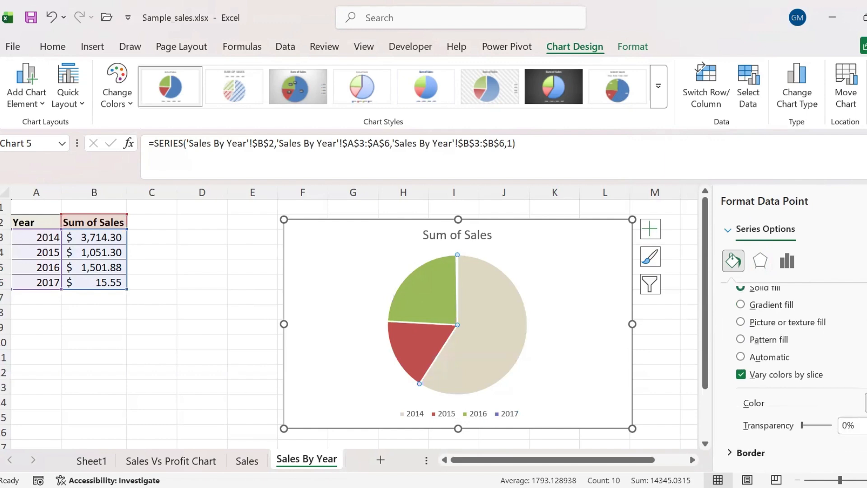
{"action": "left_click", "coordinate": [866, 403]}
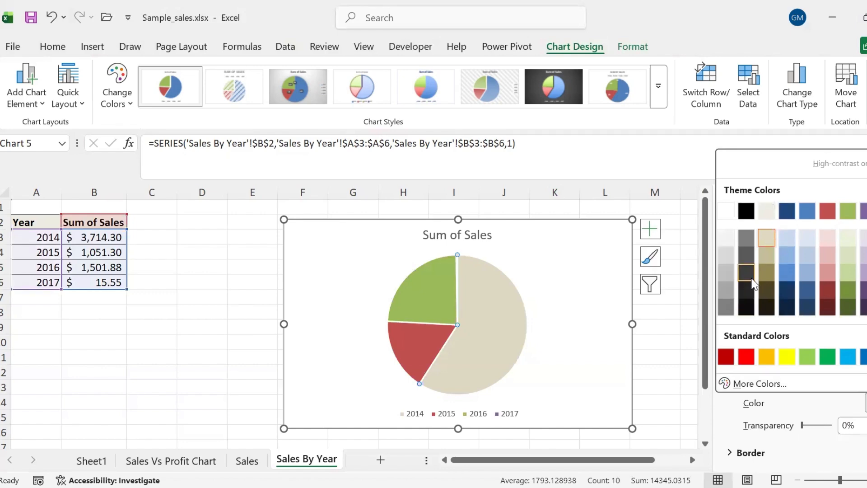
{"action": "left_click", "coordinate": [767, 290]}
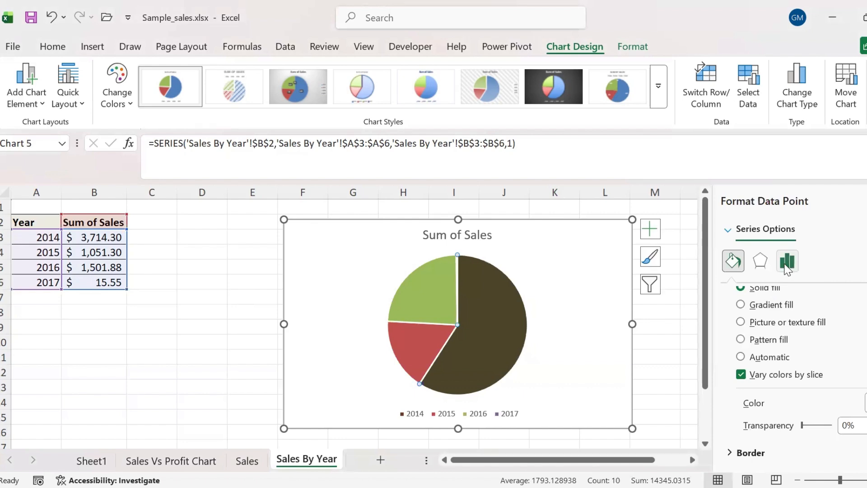
Explode the 2014 slice 30%, set the first-slice angle to 62°, and explode the 2016 slice 58%
{"action": "left_click", "coordinate": [788, 262]}
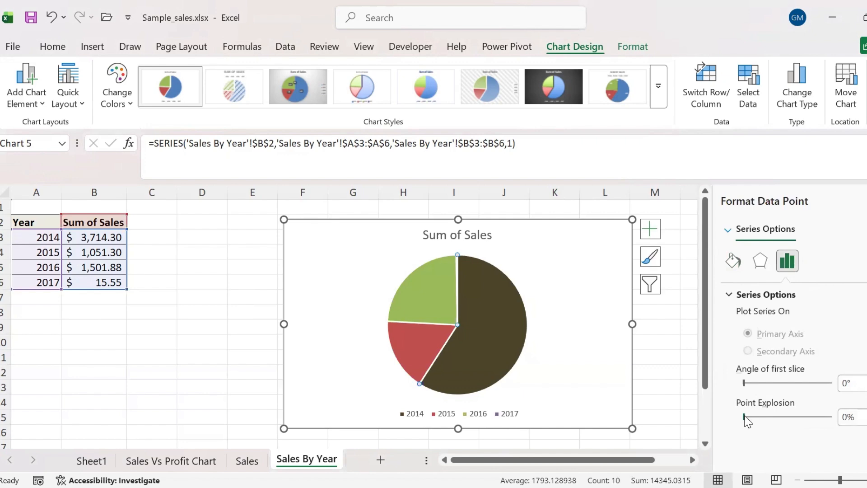
{"action": "left_click_drag", "start_coordinate": [745, 416], "coordinate": [760, 417]}
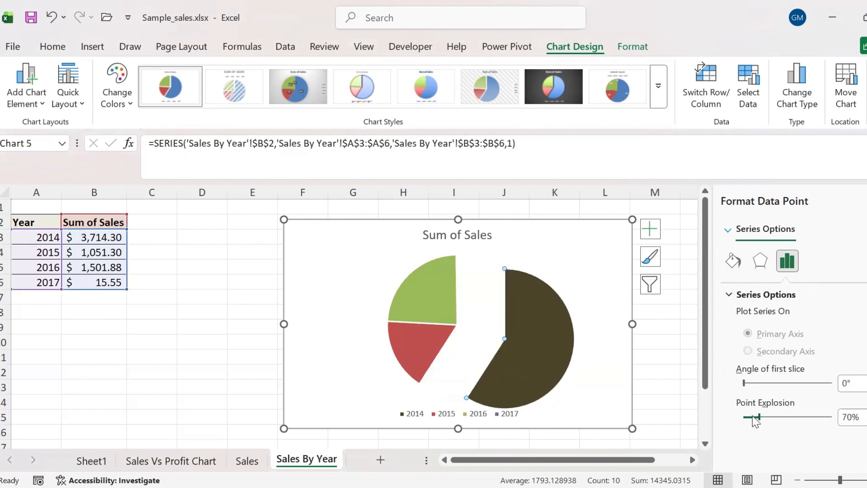
{"action": "left_click_drag", "start_coordinate": [754, 416], "coordinate": [751, 416]}
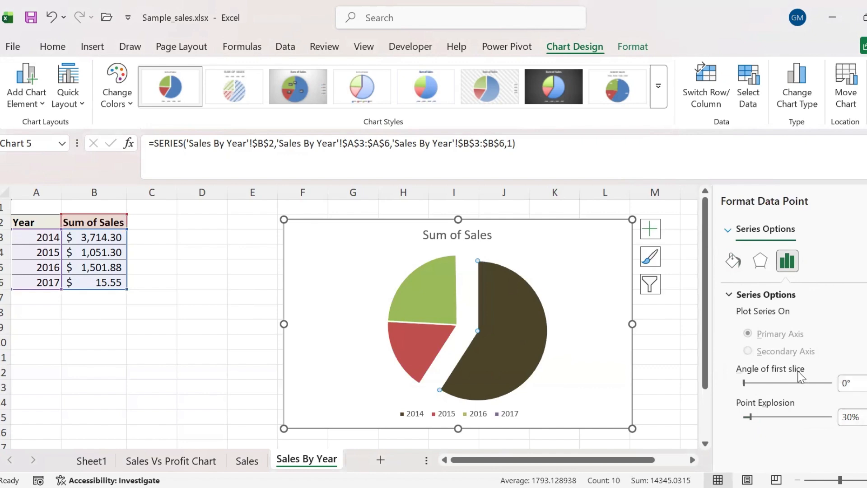
{"action": "left_click_drag", "start_coordinate": [743, 387], "coordinate": [759, 385]}
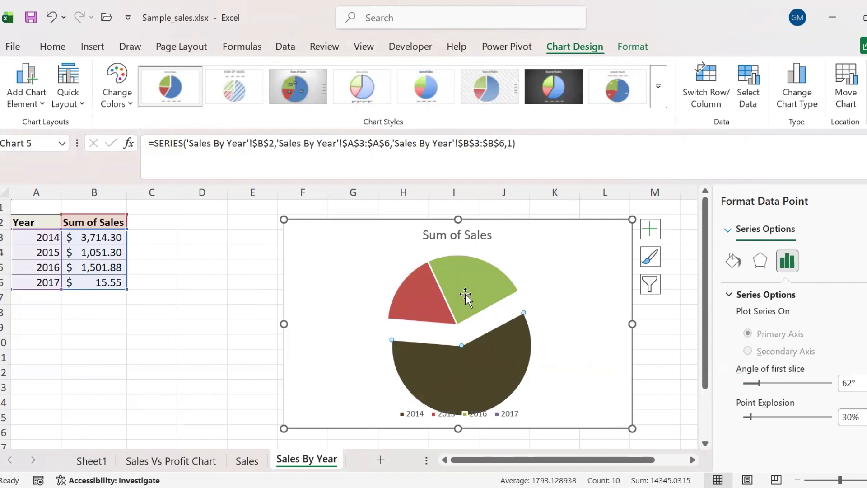
{"action": "left_click", "coordinate": [484, 291]}
{"action": "left_click_drag", "start_coordinate": [743, 416], "coordinate": [759, 417]}
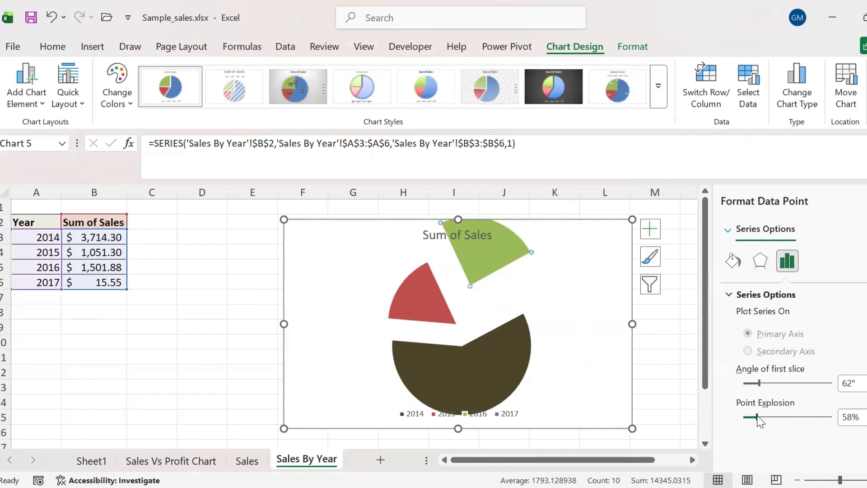
Change the 2016 slice's fill to the standard yellow swatch, then select the chart area
{"action": "left_click", "coordinate": [736, 266]}
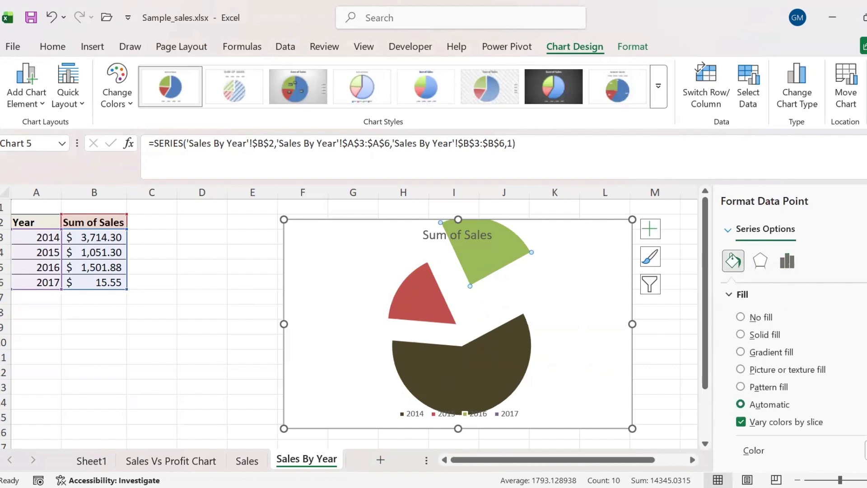
{"action": "left_click", "coordinate": [866, 451]}
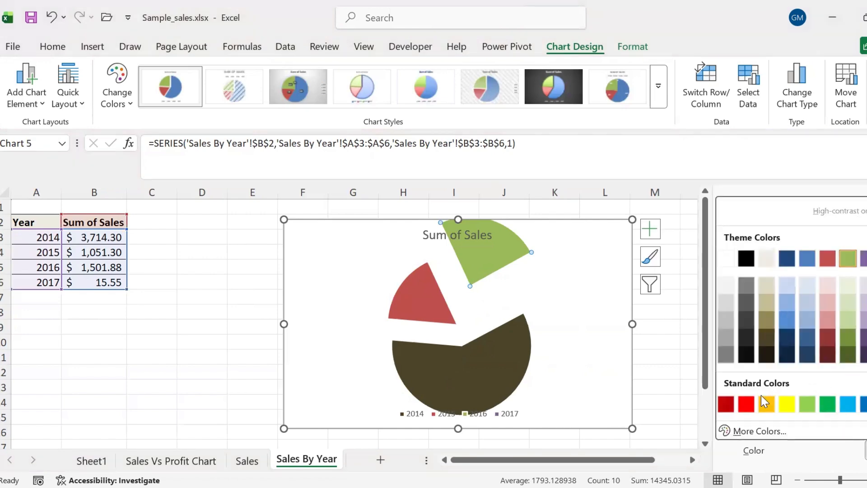
{"action": "left_click", "coordinate": [785, 408]}
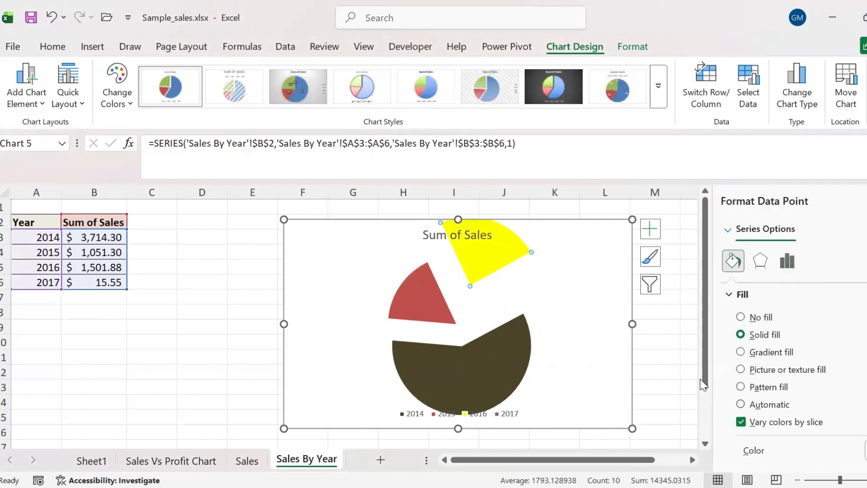
{"action": "left_click", "coordinate": [611, 357]}
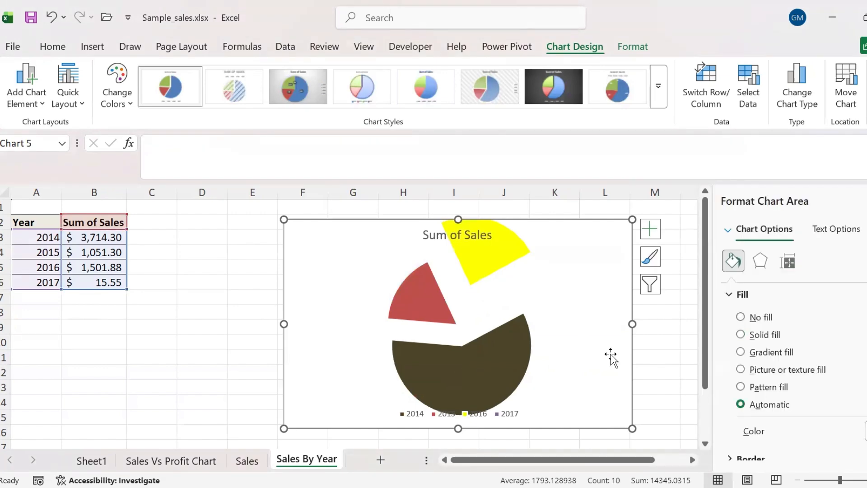